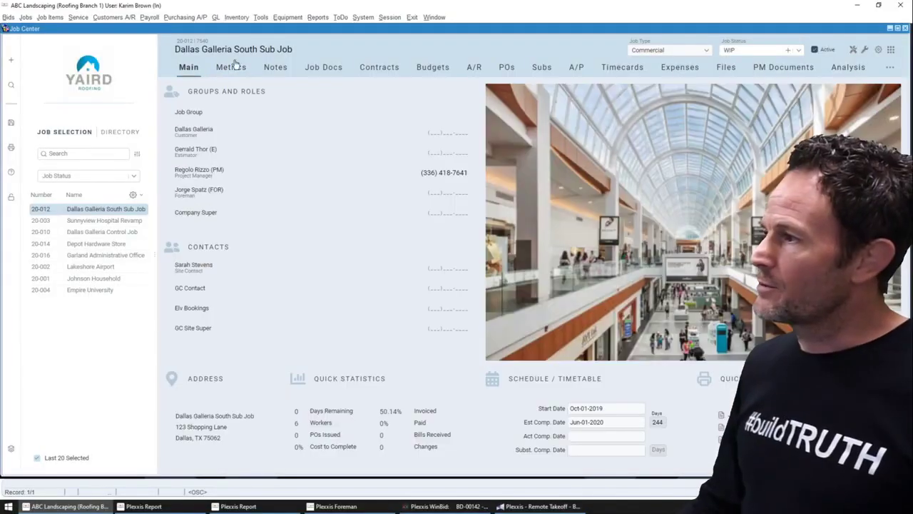
- Open Job Work in Progress (WIP) and query all active jobs as of December 24, 2020, with pending contracts included
left_click(318, 17)
mouse_move(335, 33)
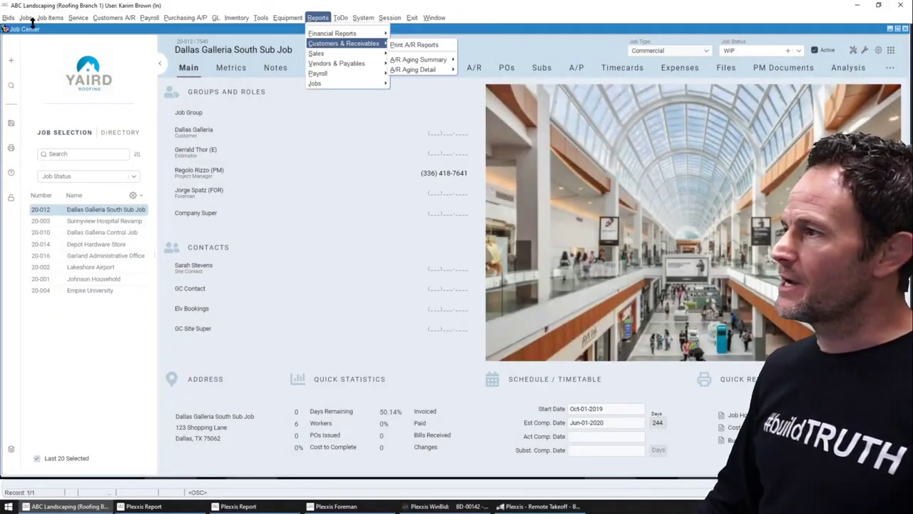
mouse_move(26, 19)
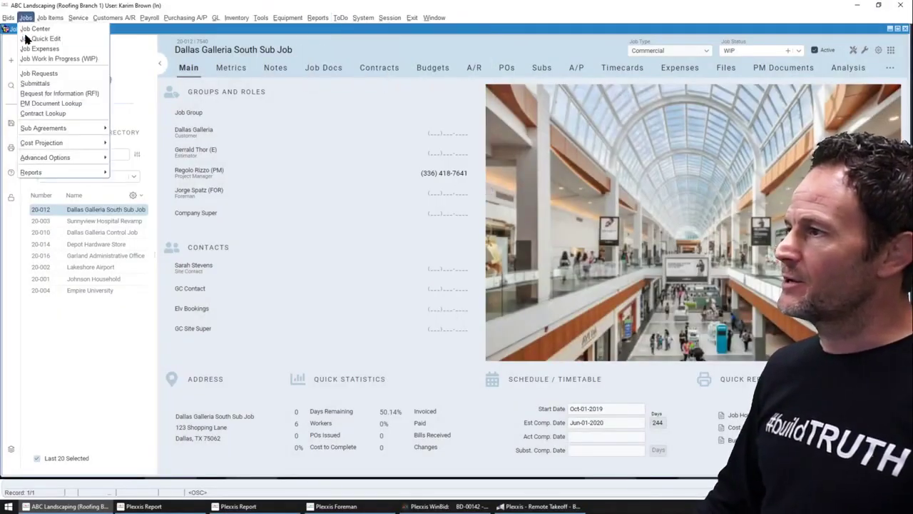
left_click(33, 59)
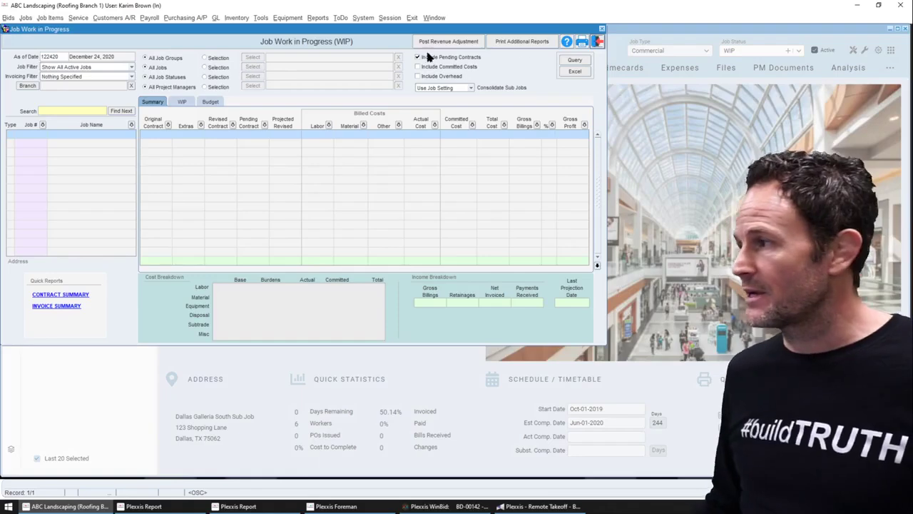
left_click(575, 61)
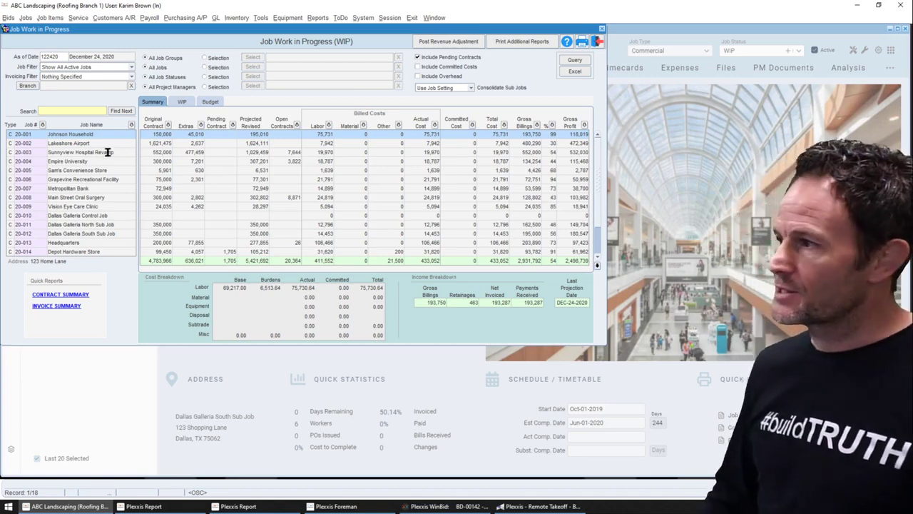
- Review the labor transaction history behind the Grapevine Recreational Facility job's billed cost, and return to the job summary
double_click(319, 178)
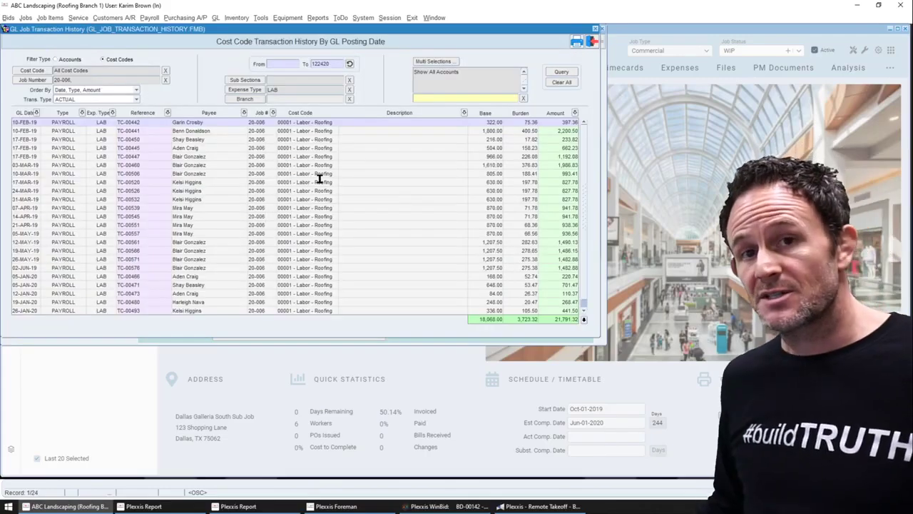
left_click(592, 43)
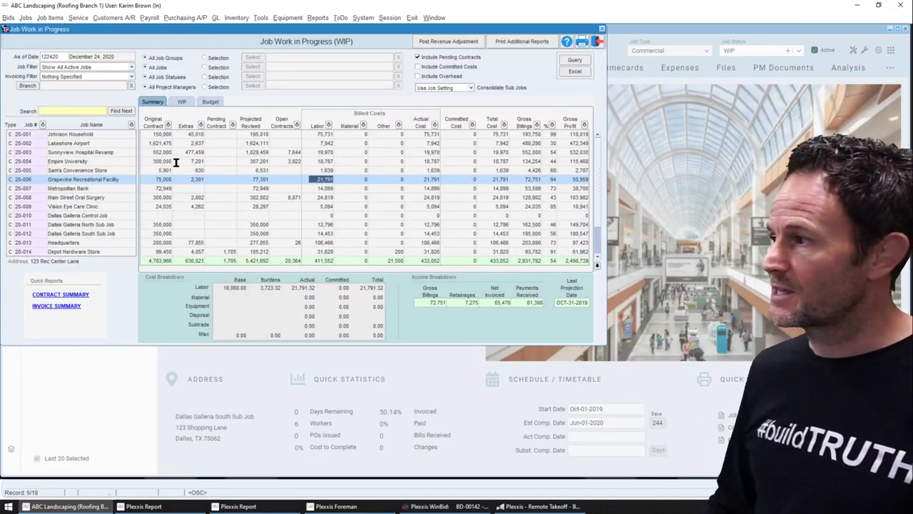
- Display the WIP figures for the queried jobs and check the legend explaining the projected cost type codes
left_click(175, 102)
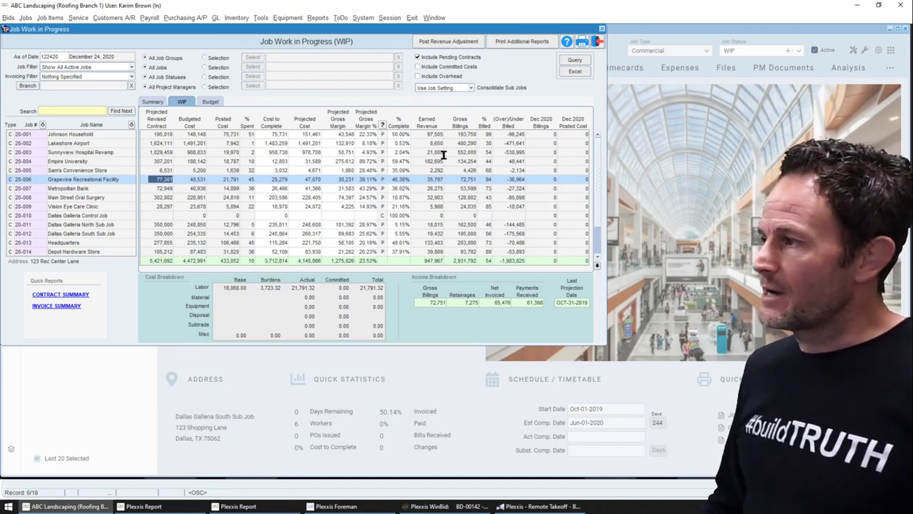
left_click(382, 126)
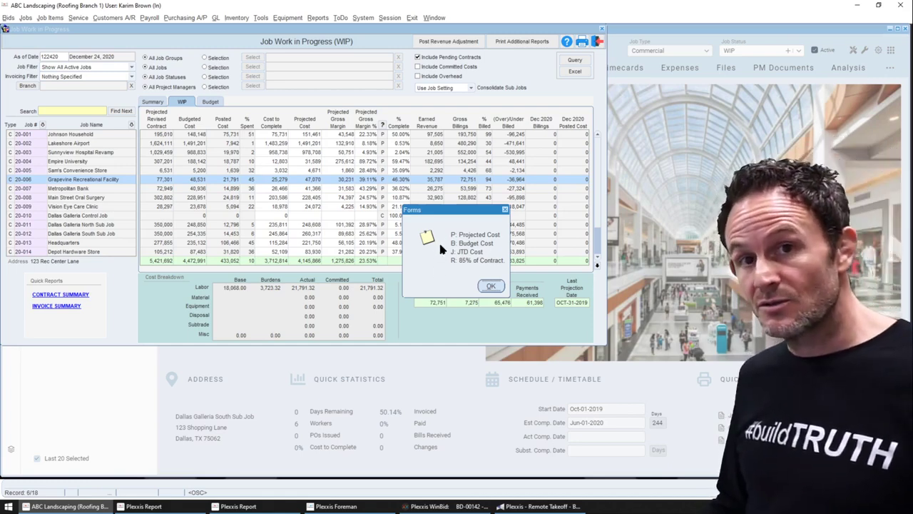
left_click(490, 286)
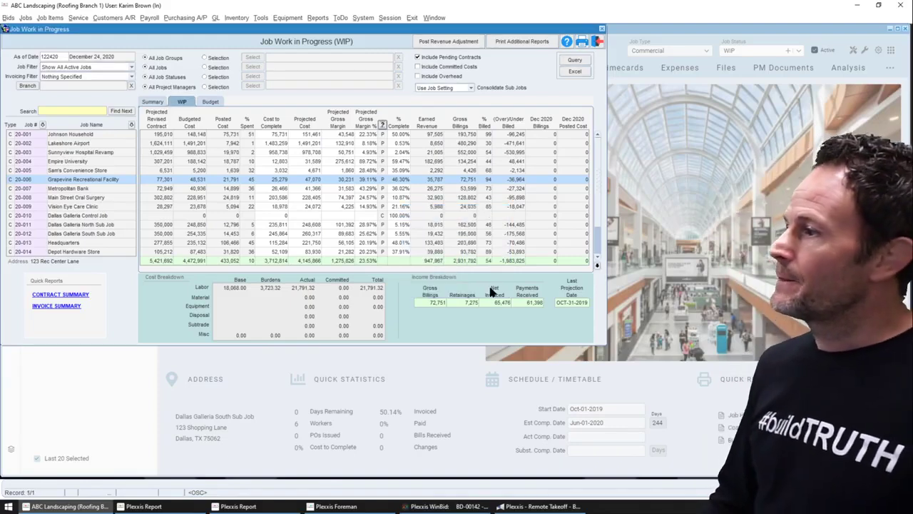
- Set the percent complete of job 20-001 to 40
left_click(393, 133)
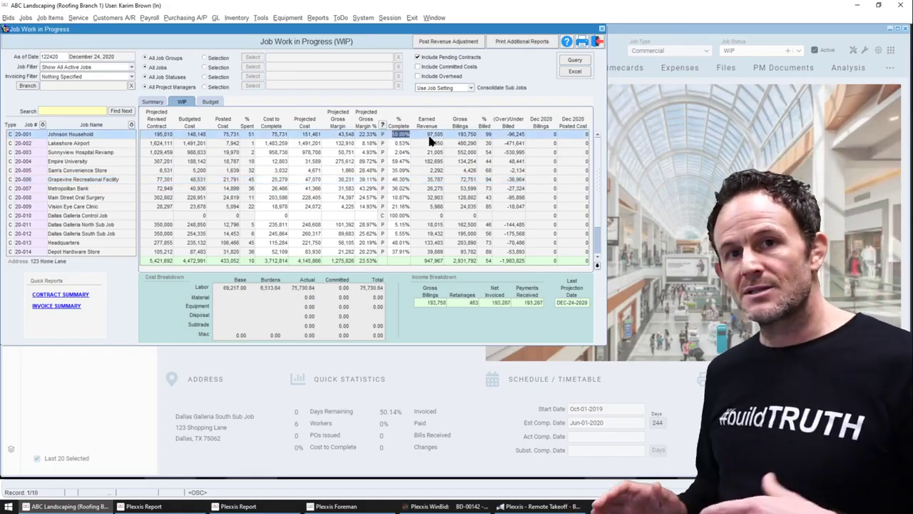
type("40")
key("Return")
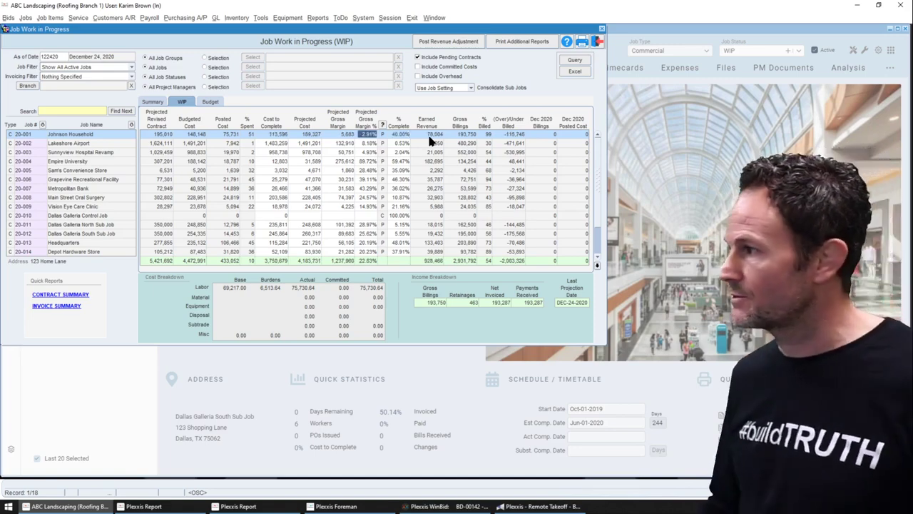
left_click(371, 169)
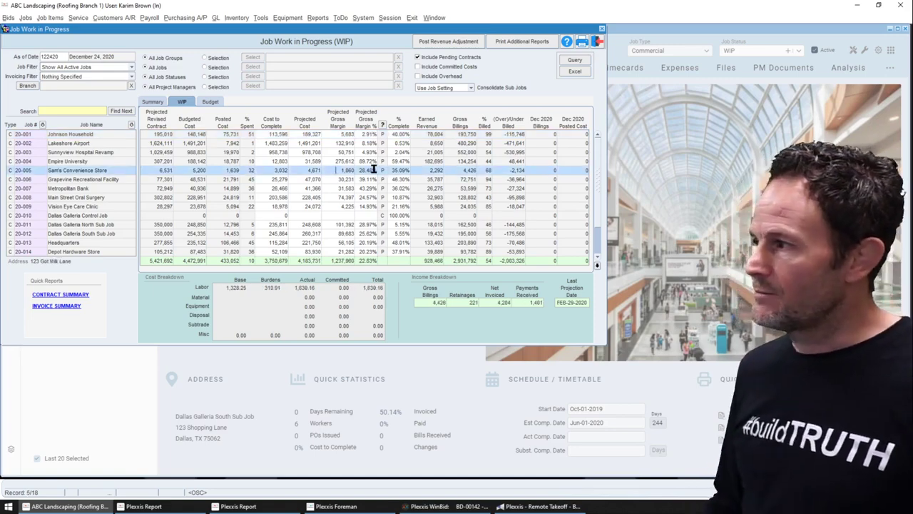
- Review the projected cost history of job 20-001 and close it
double_click(400, 134)
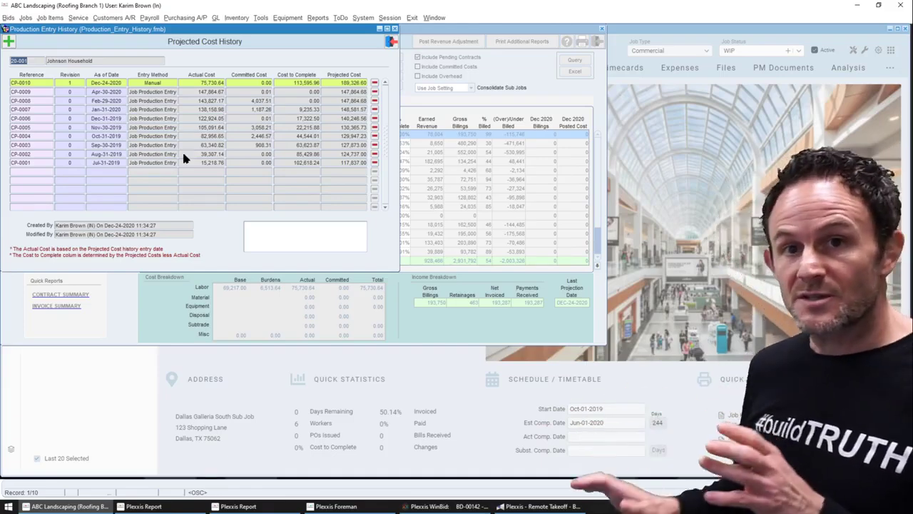
left_click(392, 43)
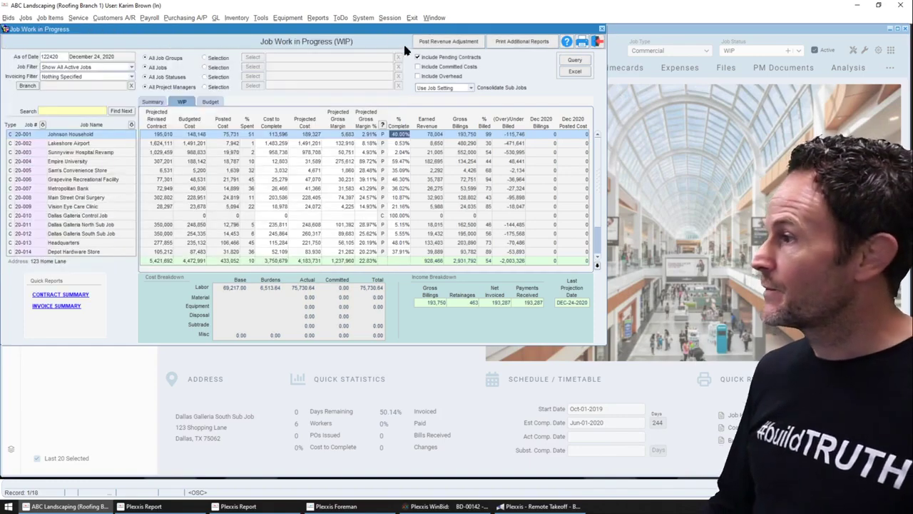
- Preview the Work in Progress report grouped first by Job Type and second by Project Manager, and close it
left_click(582, 43)
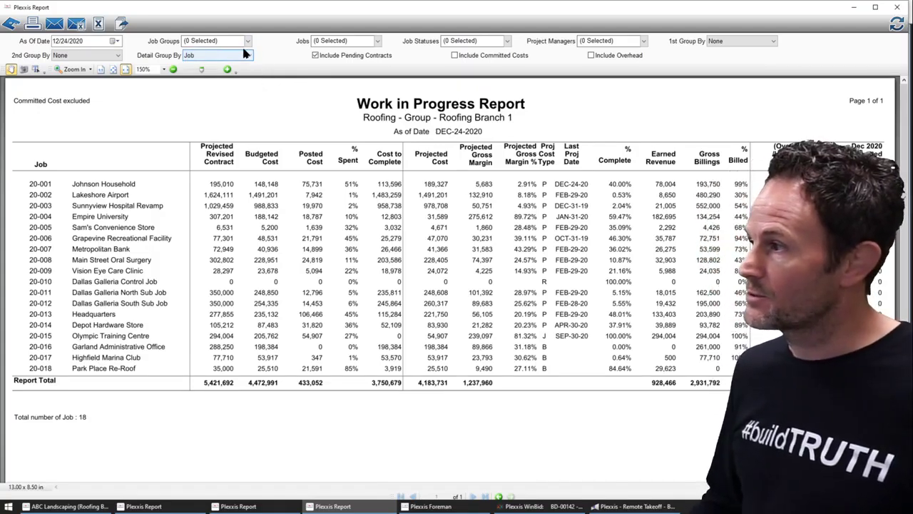
left_click(773, 41)
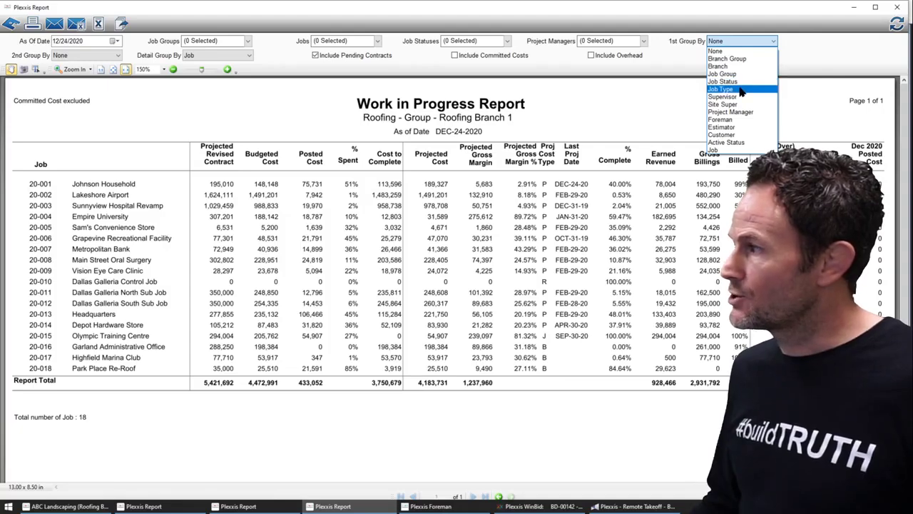
left_click(742, 89)
left_click(113, 57)
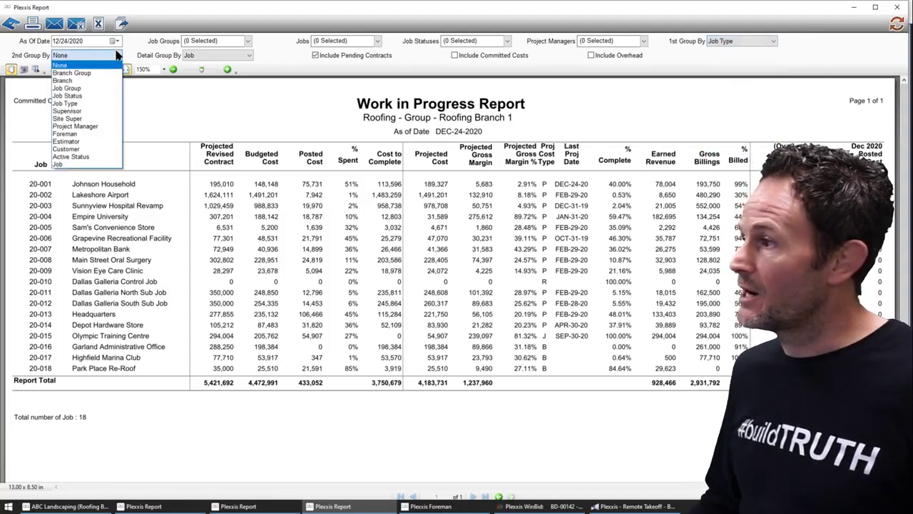
left_click(85, 127)
left_click(896, 23)
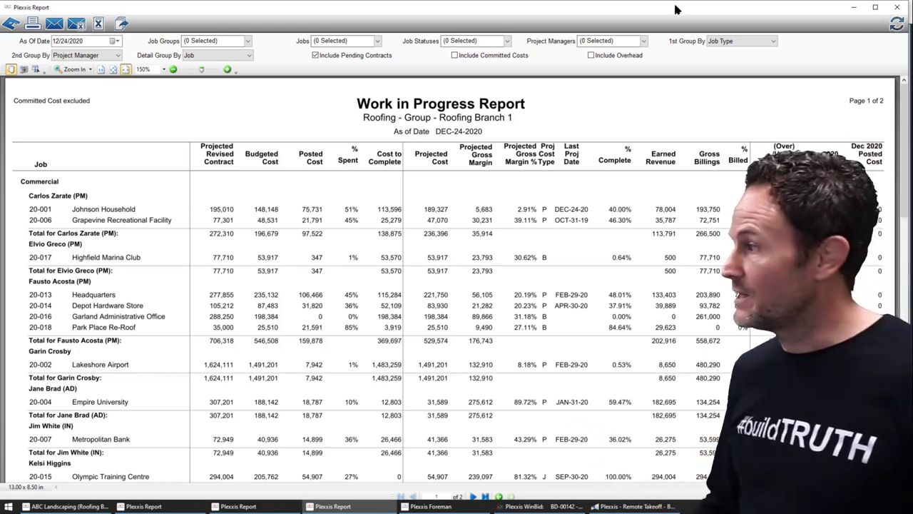
left_click(900, 9)
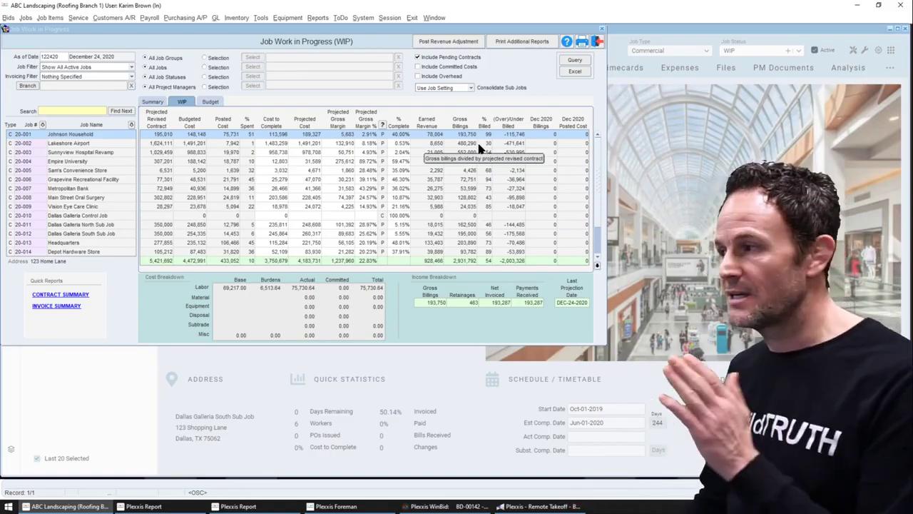
- Export the ungrouped Work in Progress report to Excel, view the spreadsheet full screen, and close both
left_click(582, 45)
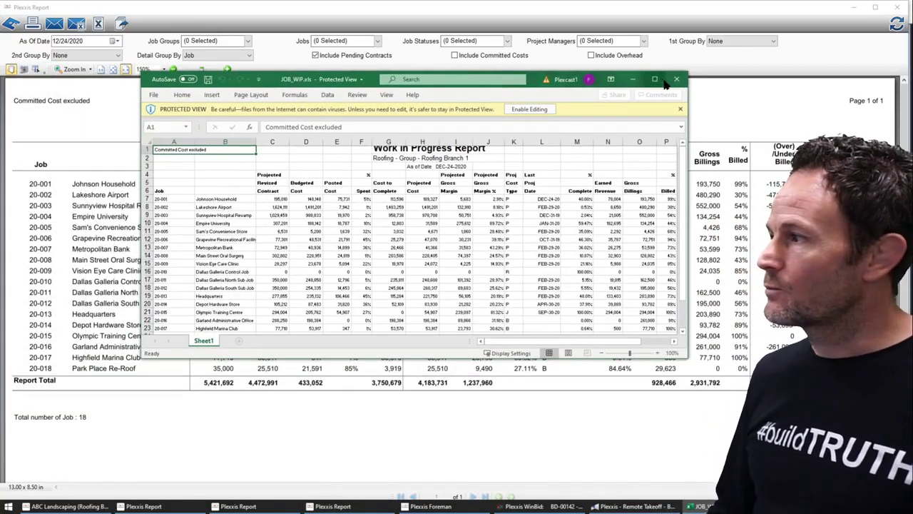
left_click(657, 79)
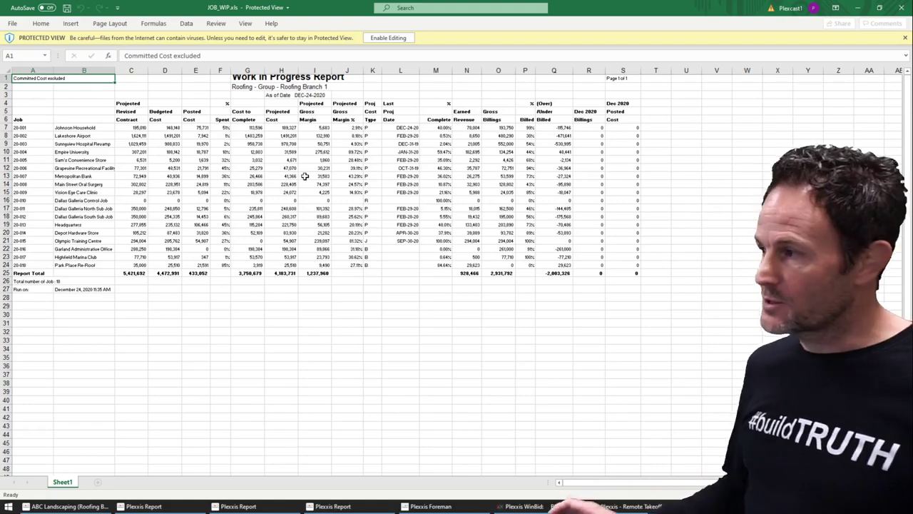
left_click(902, 8)
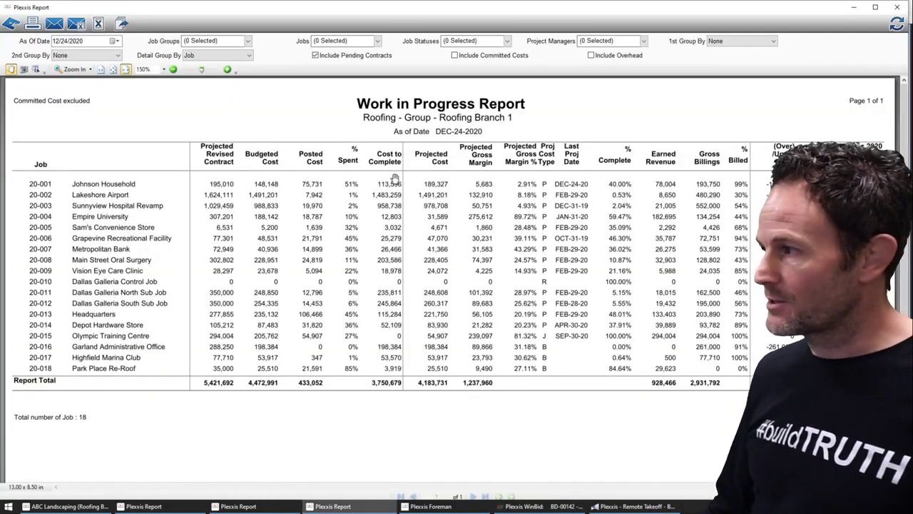
left_click(897, 7)
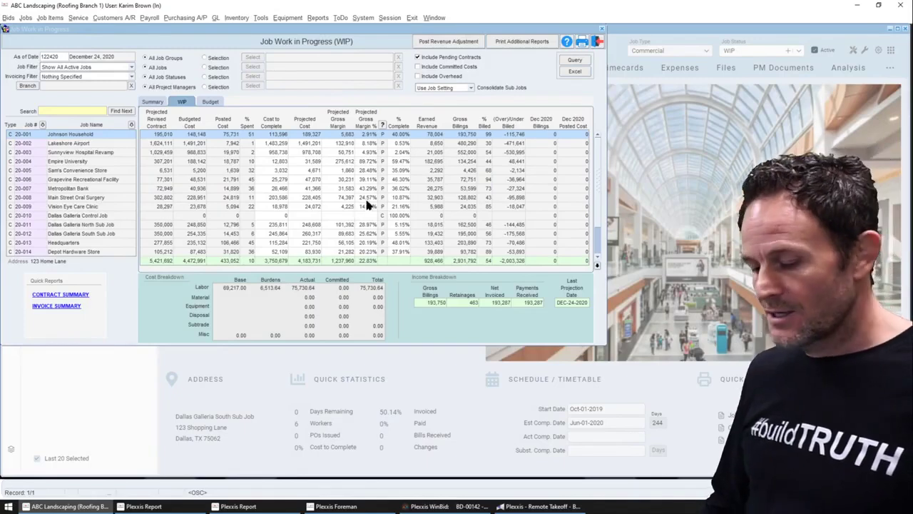
- Export the queried WIP job data directly to an Excel workbook, inspect its columns, and close it
left_click(398, 187)
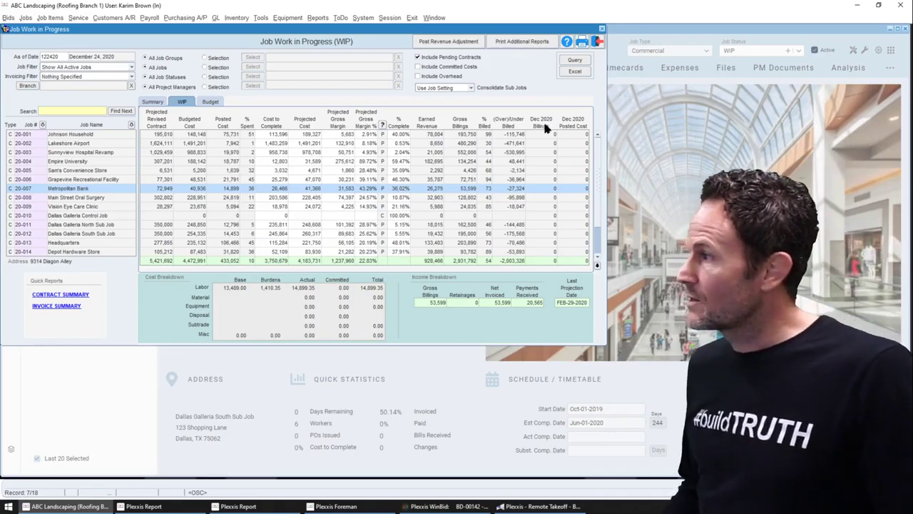
left_click(575, 71)
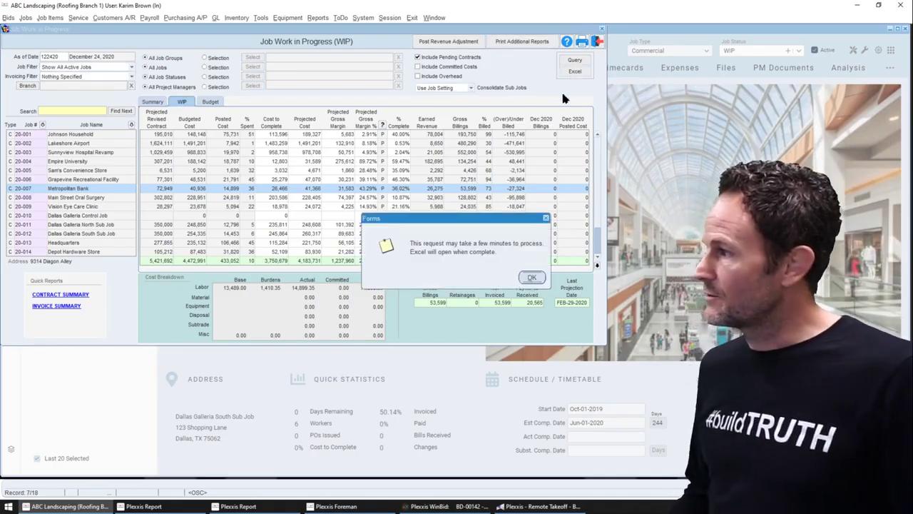
left_click(532, 277)
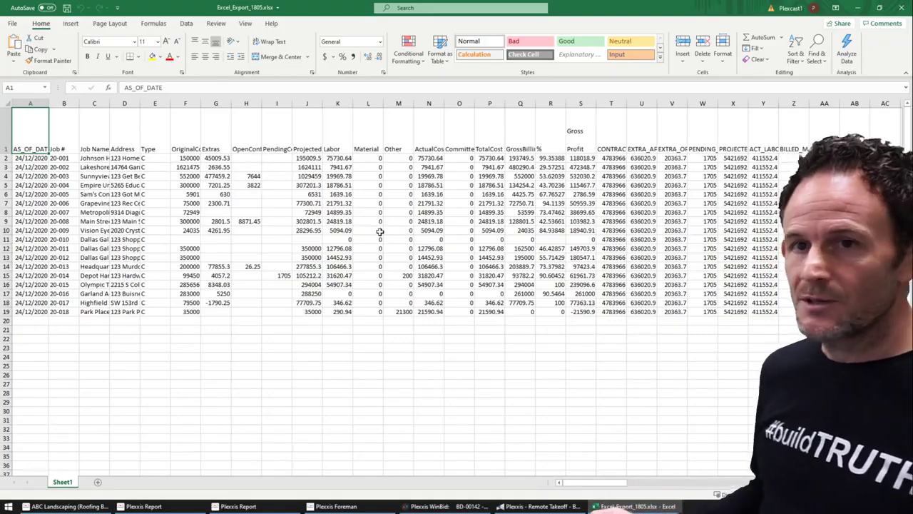
left_click(900, 9)
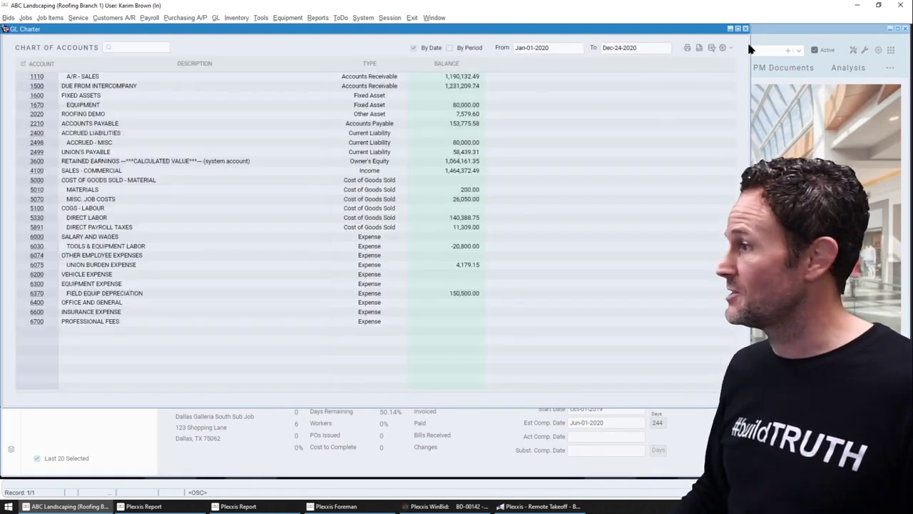
left_click(215, 18)
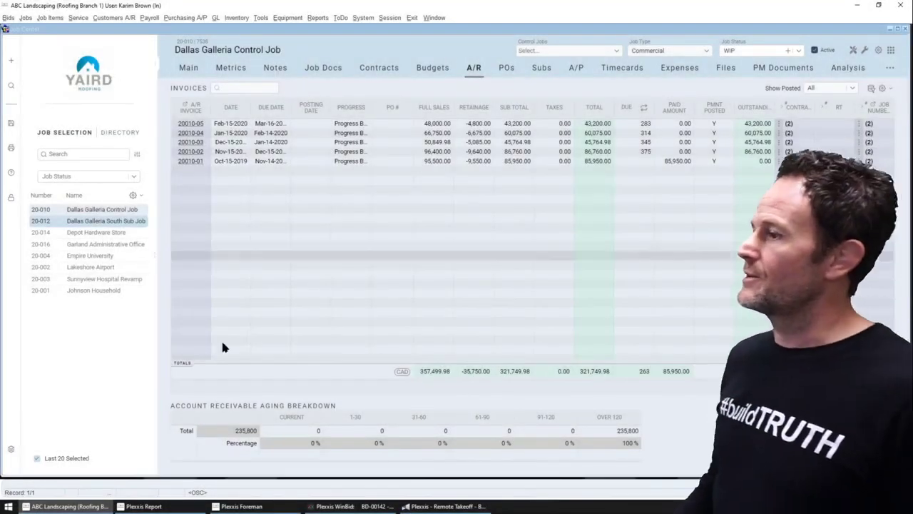
- Switch to the open Plexxis Report, examine its Active Jobs With Outstanding Contracts and Balance Sheet Comparison sections, and minimize it
left_click(143, 506)
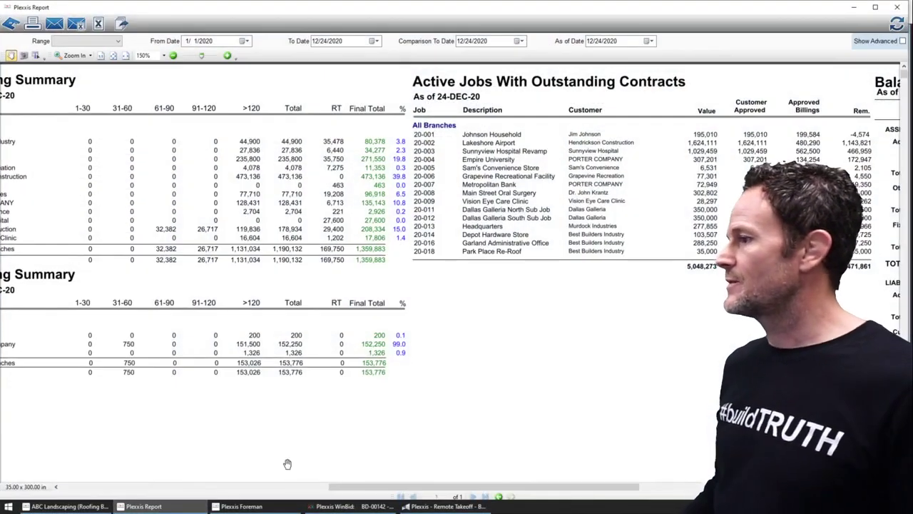
left_click_drag(358, 492, 497, 497)
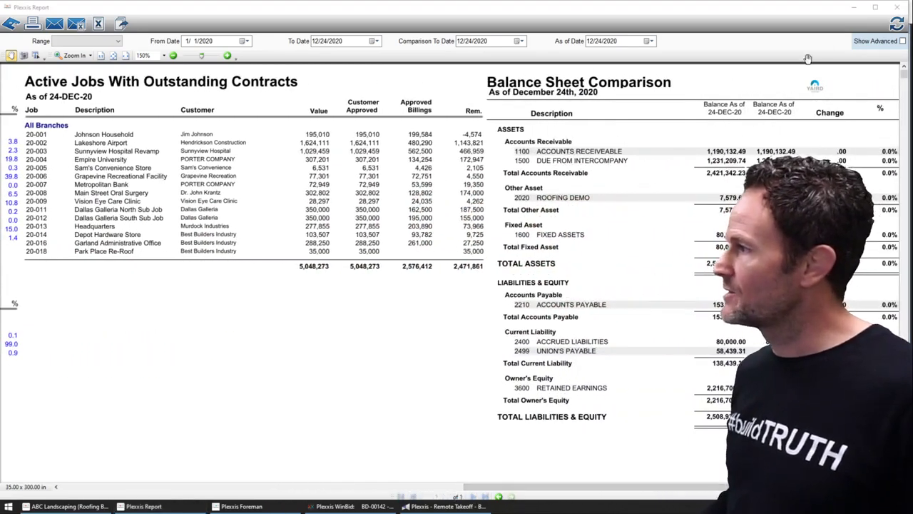
left_click(853, 8)
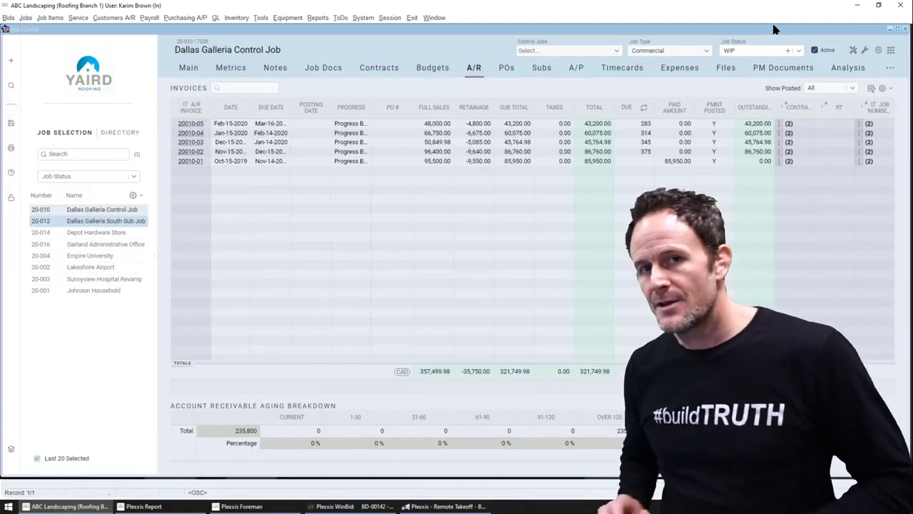